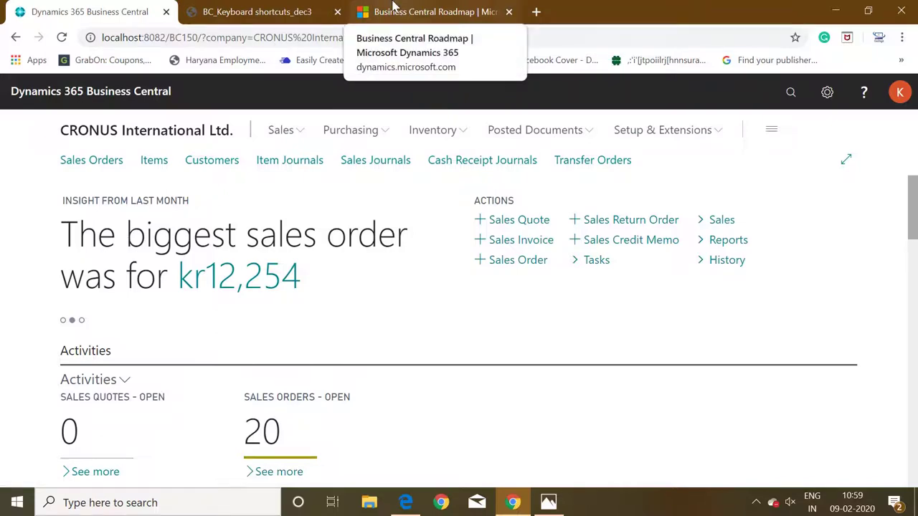
Step: Open the release plan from the Business Central Roadmap page and find the Application enhancements feature table
click(393, 6)
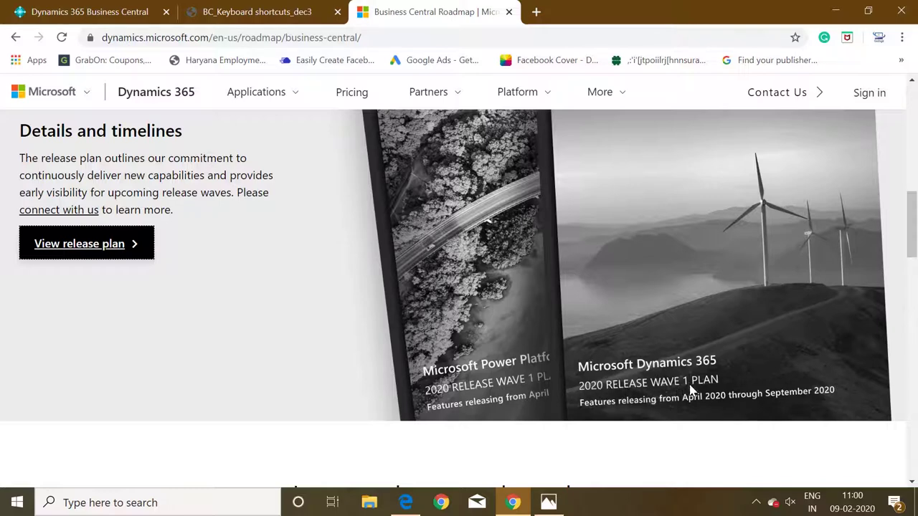
click(77, 246)
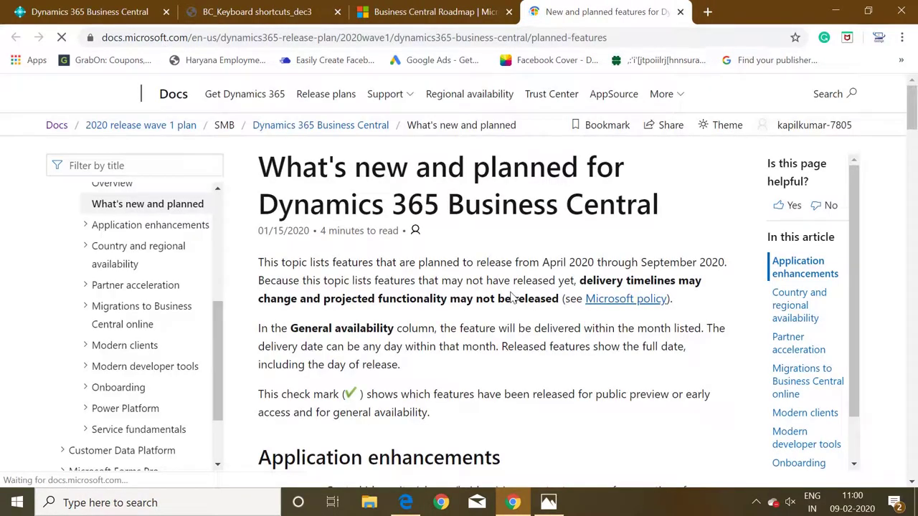
drag(912, 123, 913, 173)
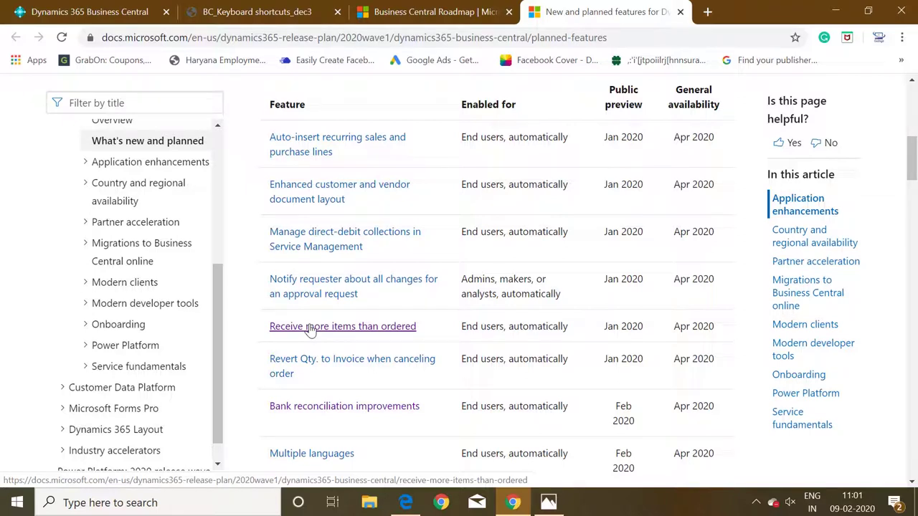
Step: Review the details of the "Receive more items than ordered" feature and return to the planned features list
click(310, 328)
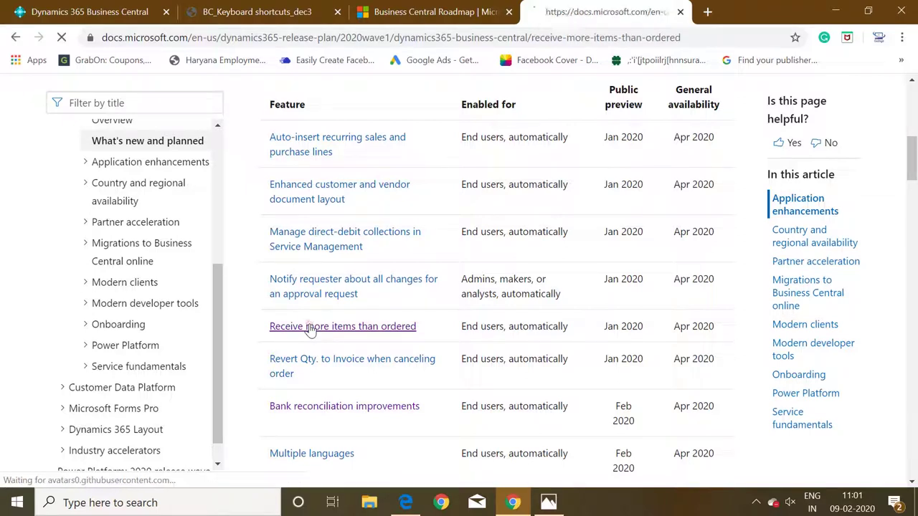
drag(915, 179, 912, 380)
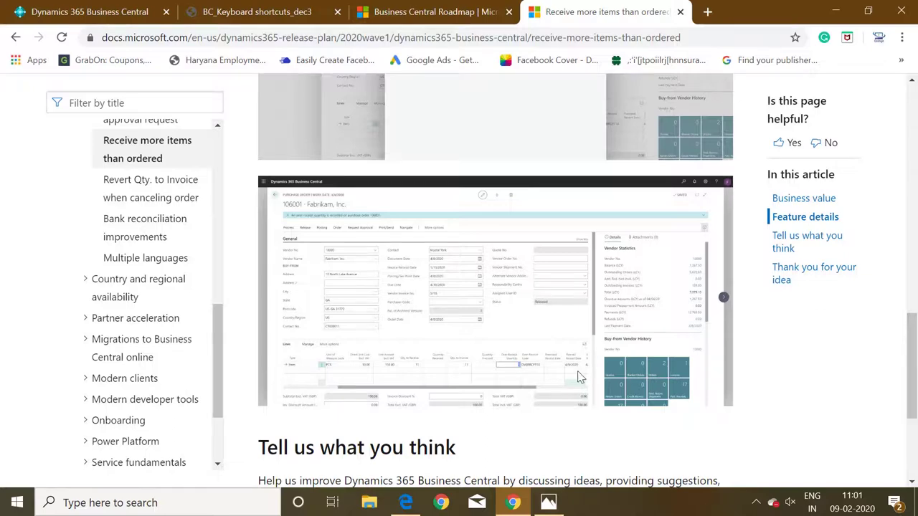
scroll(579, 375, up, 3)
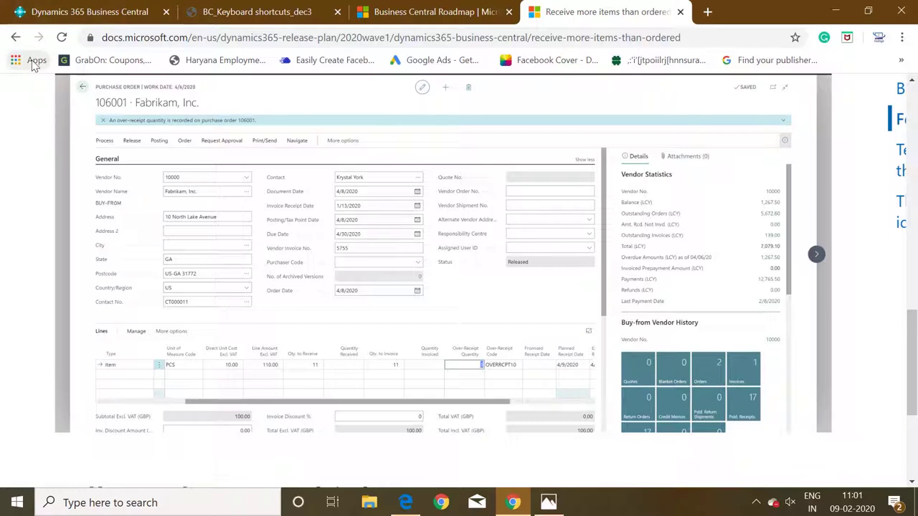
click(18, 40)
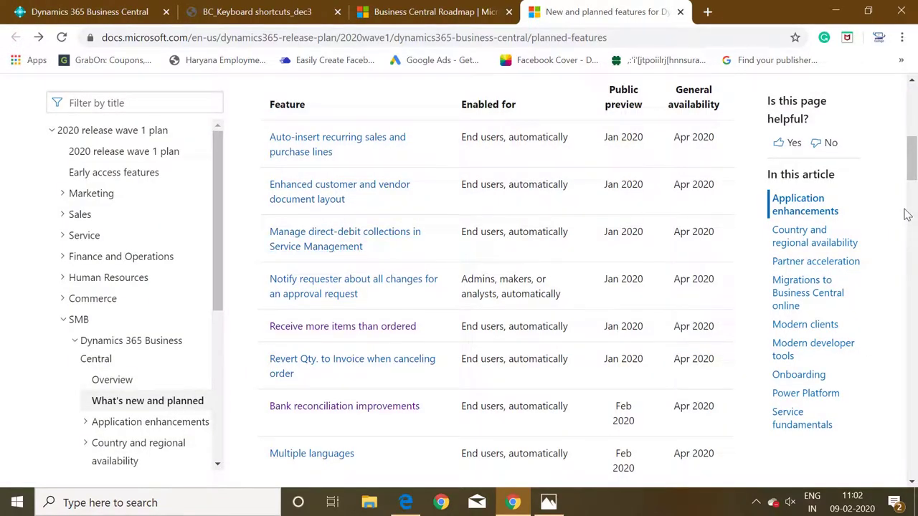
Step: Examine the Planned Future Availability countries linked from the "Expanded country and regional availability" feature, and close the release plan page
click(913, 160)
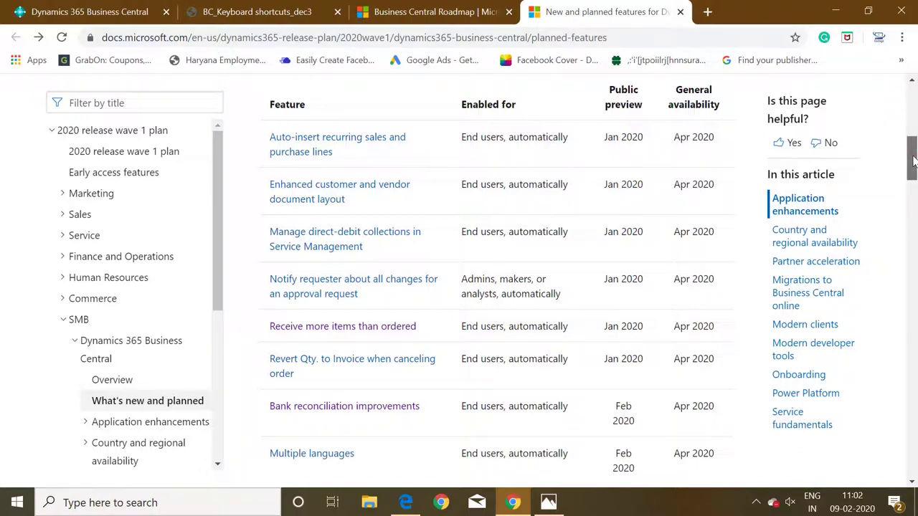
drag(914, 160, 908, 203)
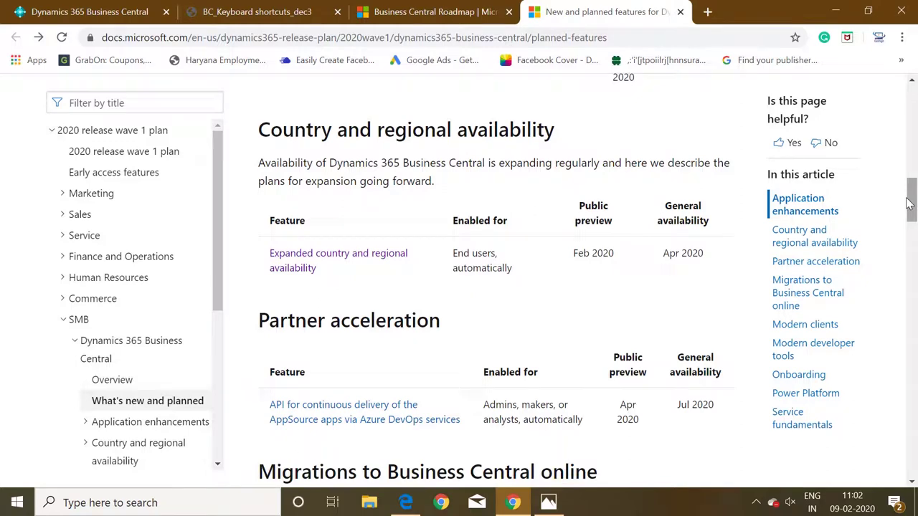
click(395, 259)
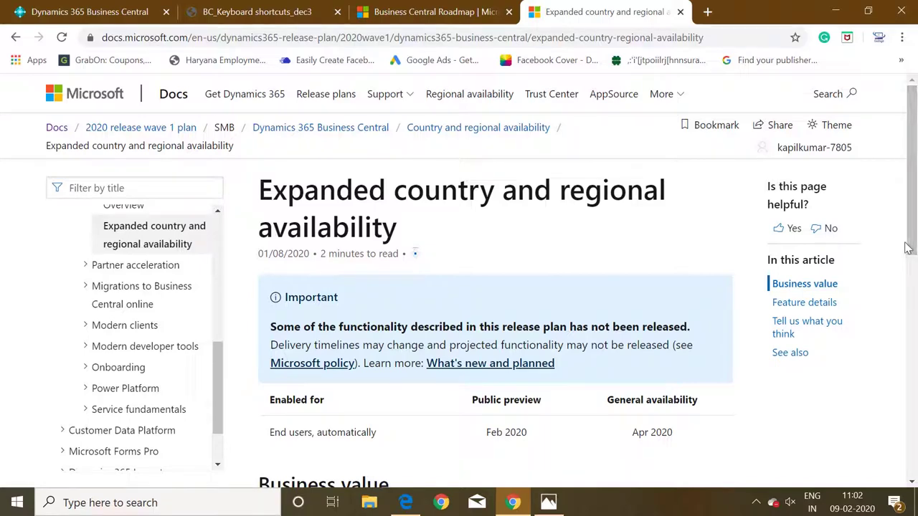
drag(913, 232, 908, 424)
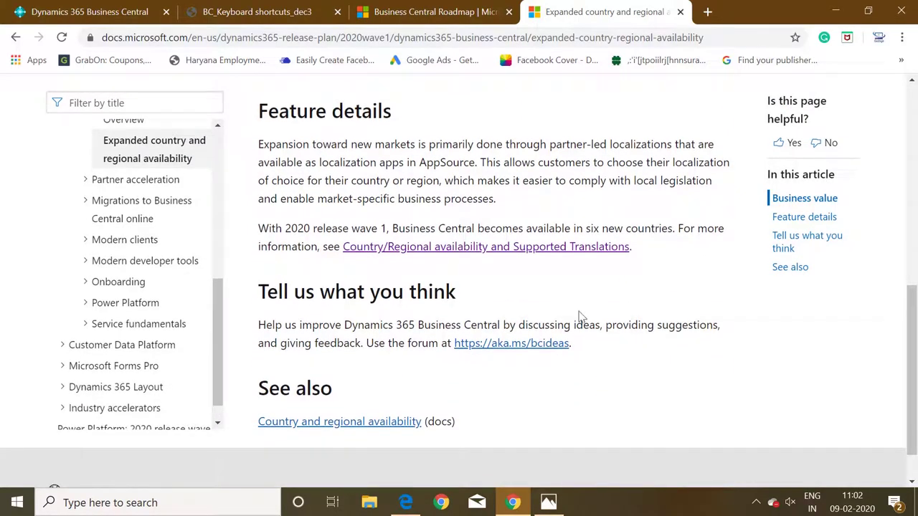
click(560, 252)
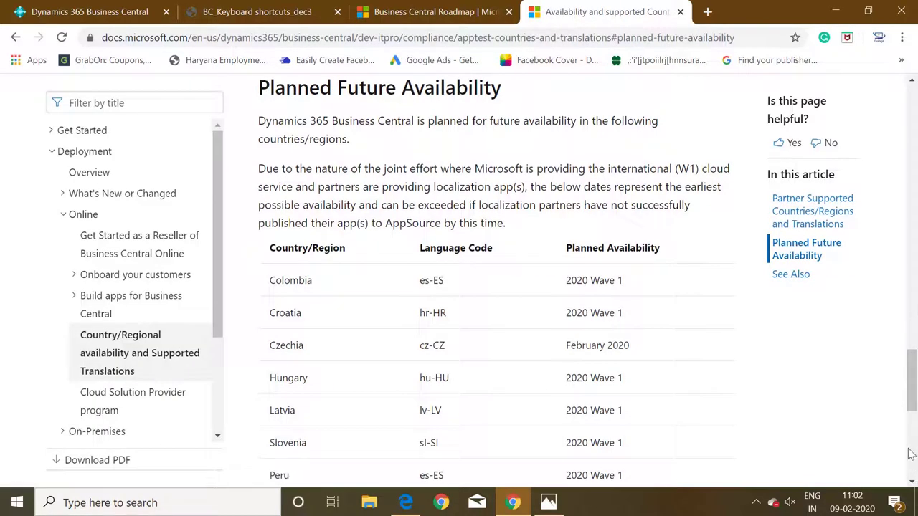
drag(912, 399, 912, 413)
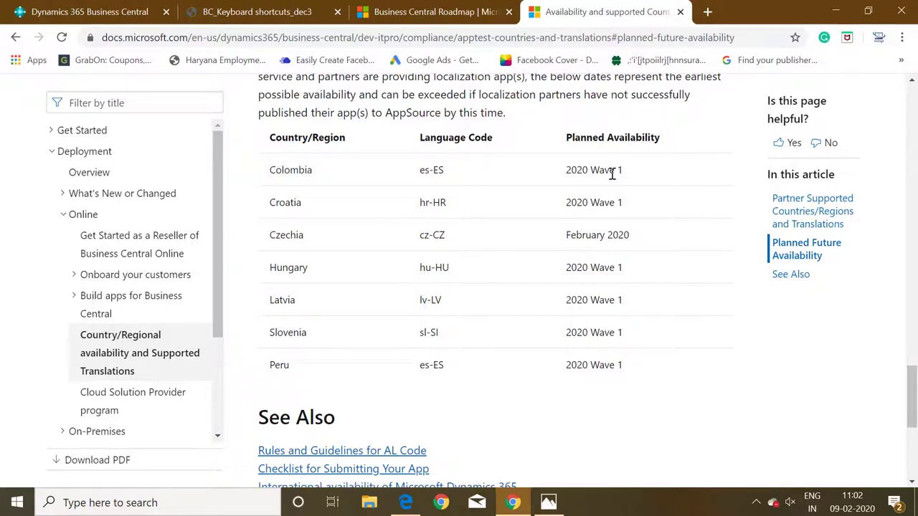
click(682, 13)
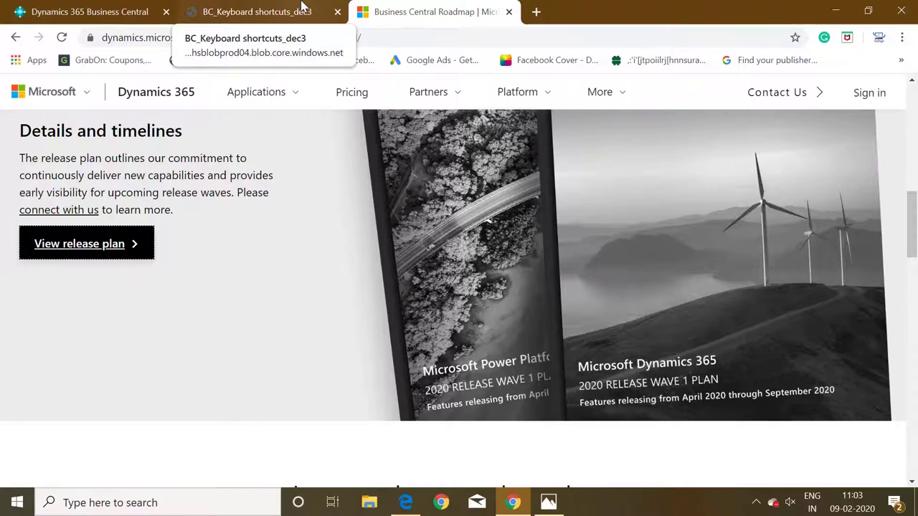
Step: Find the Keyboard Shortcuts entry in Business Central's help options and review the BC_Keyboard shortcuts_dec3 document
click(115, 7)
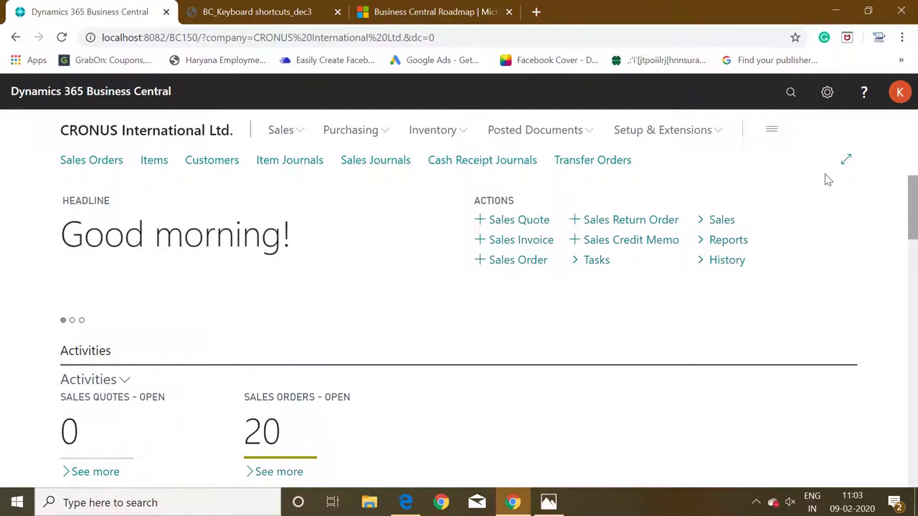
click(862, 95)
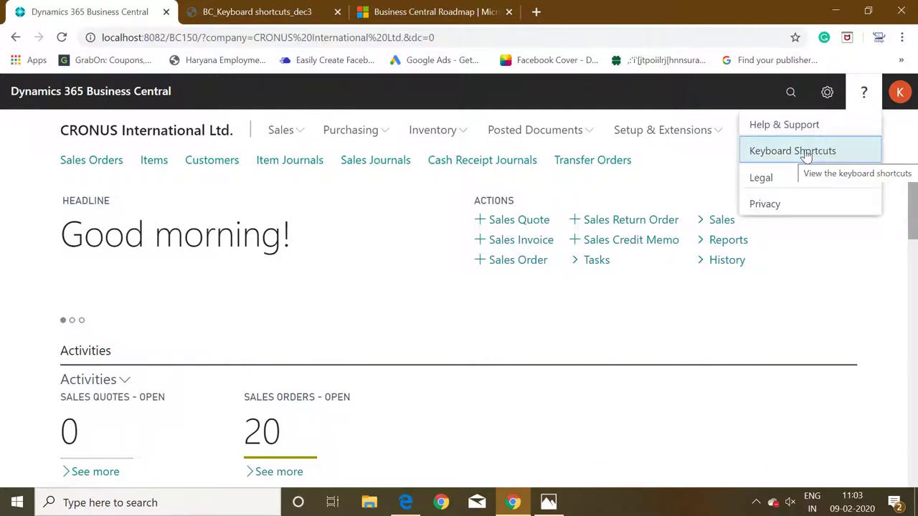
click(290, 13)
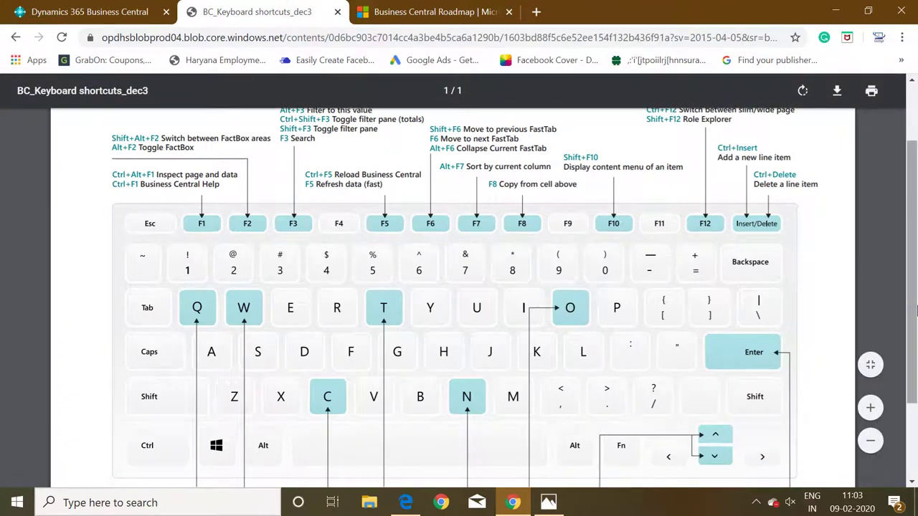
drag(915, 310, 916, 247)
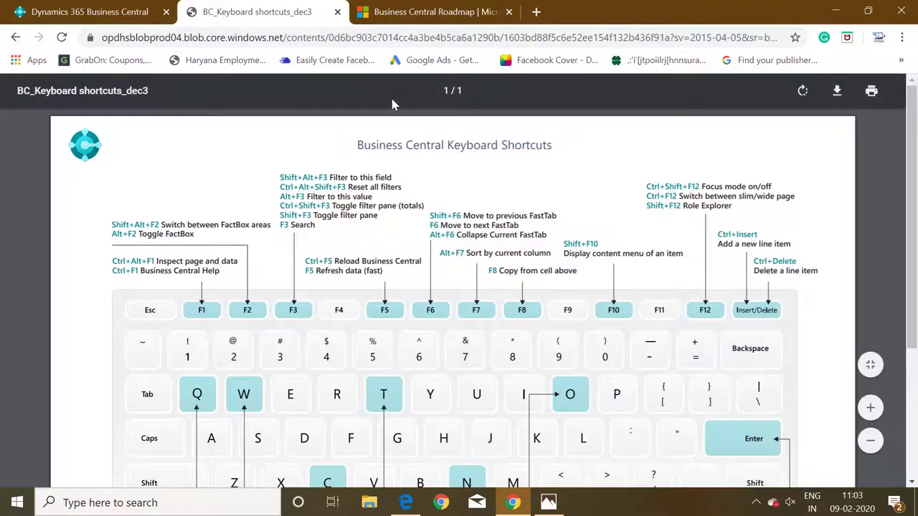
click(61, 9)
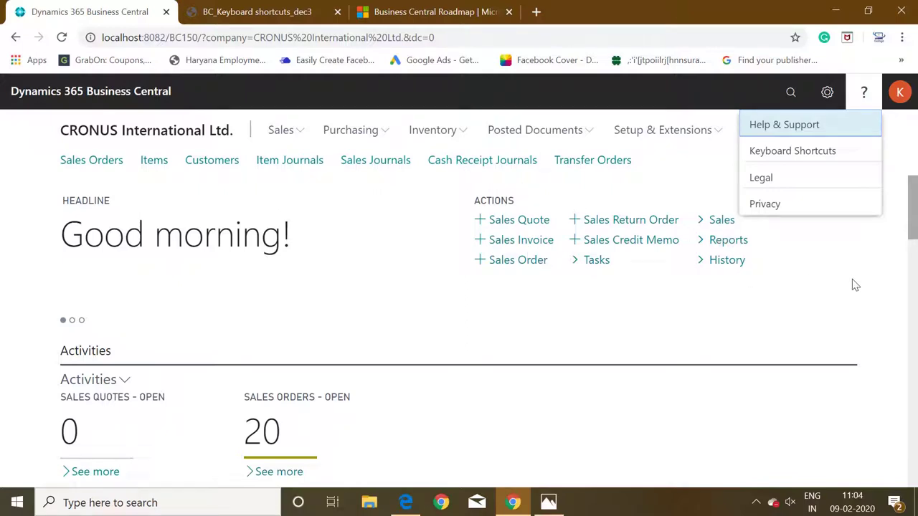
click(867, 263)
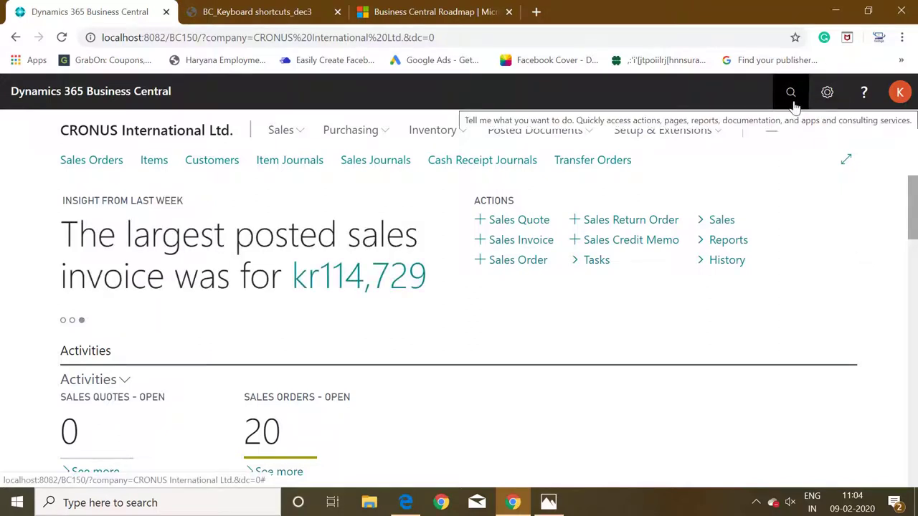
Step: Search Tell Me for "customer" and open the Customers list
key(alt+q)
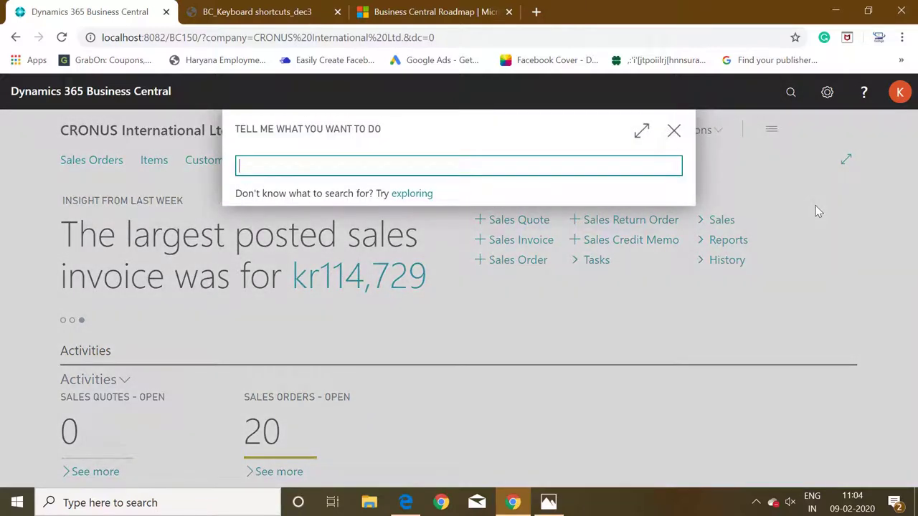
text(customer)
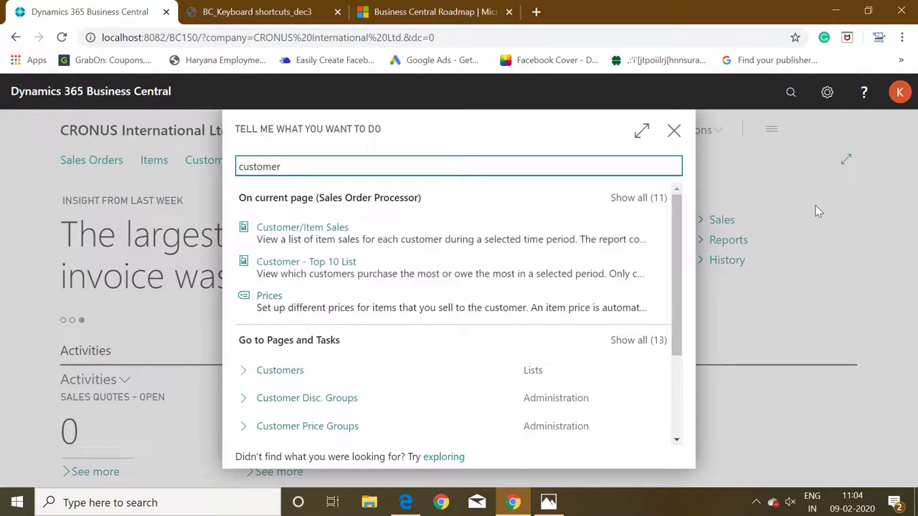
key(Down)
key(Down)
key(Down)
key(Down)
key(Down)
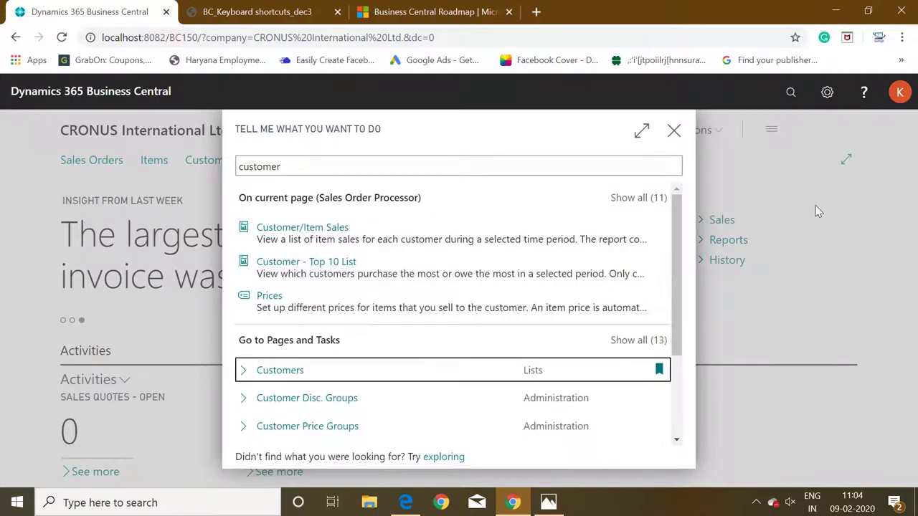
key(Return)
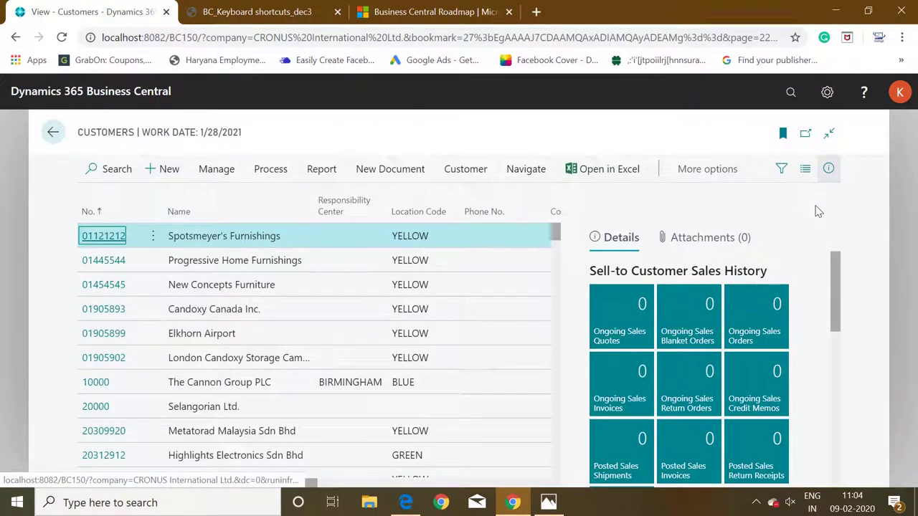
Step: Step through the customer rows as far down as Candoxy Canada Inc. and back up to Spotsmeyer's Furnishings
click(269, 264)
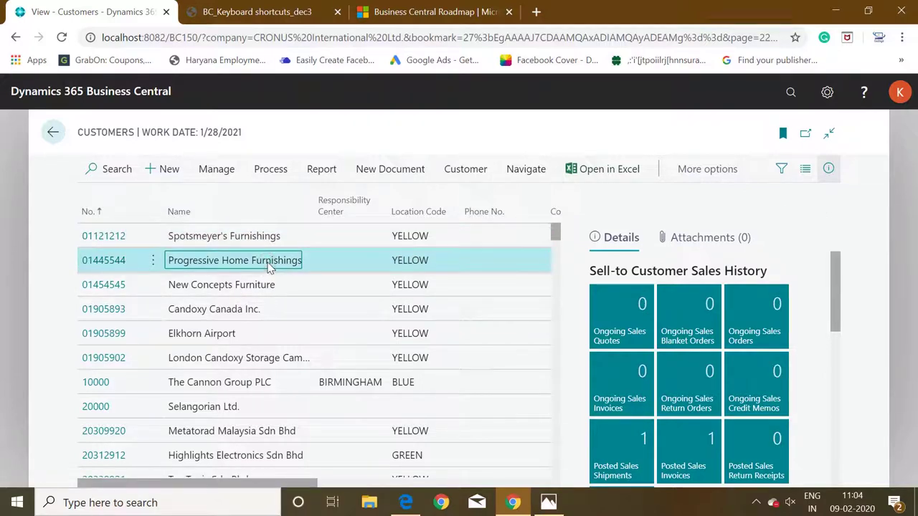
key(Up)
key(Down)
key(Down)
key(Down)
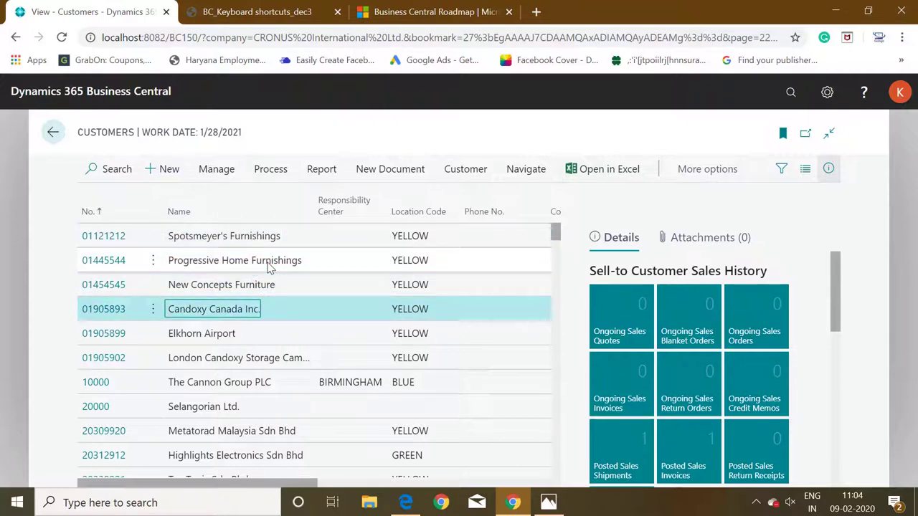
key(Up)
key(Up)
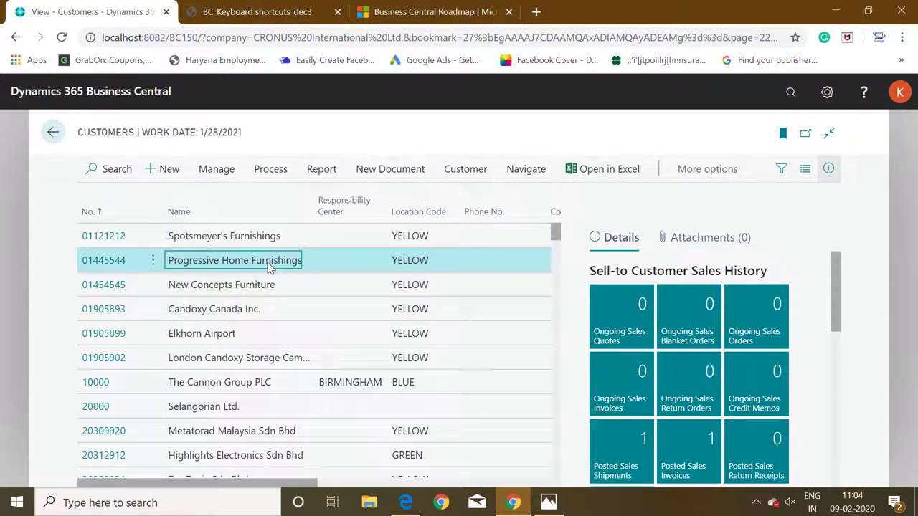
key(Up)
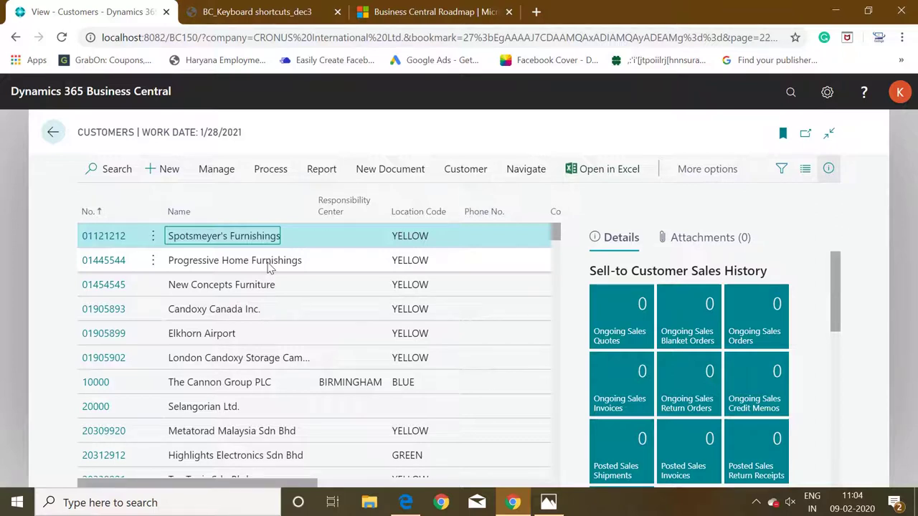
Step: Open the customer card of Spotsmeyer's Furnishings for viewing from the selected row's options
key(shift+F10)
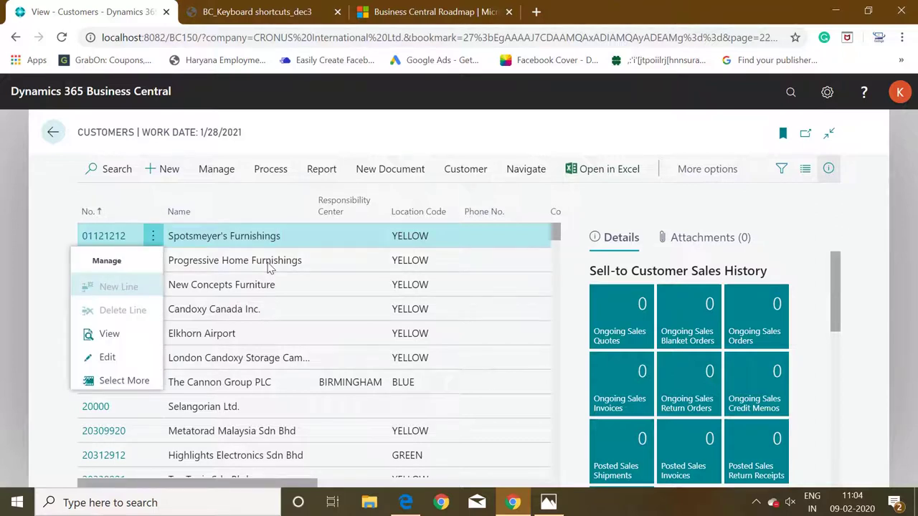
click(118, 337)
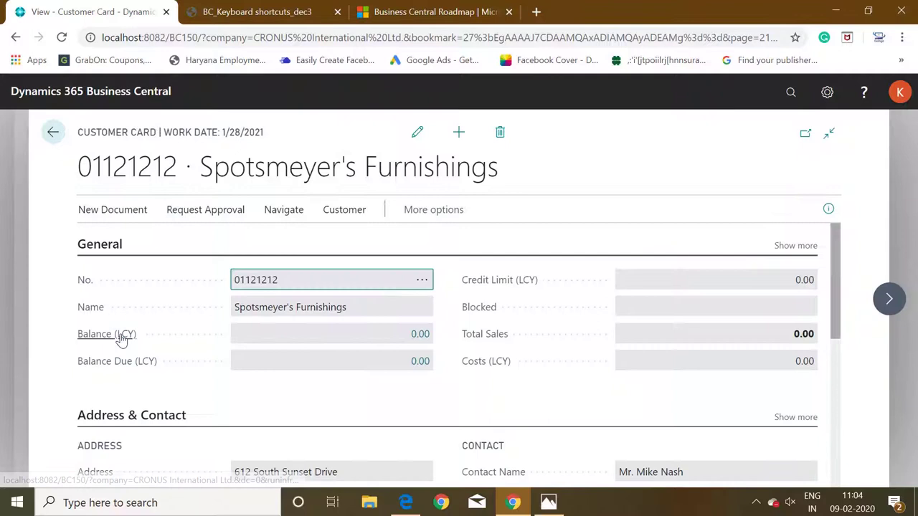
mouse_move(122, 340)
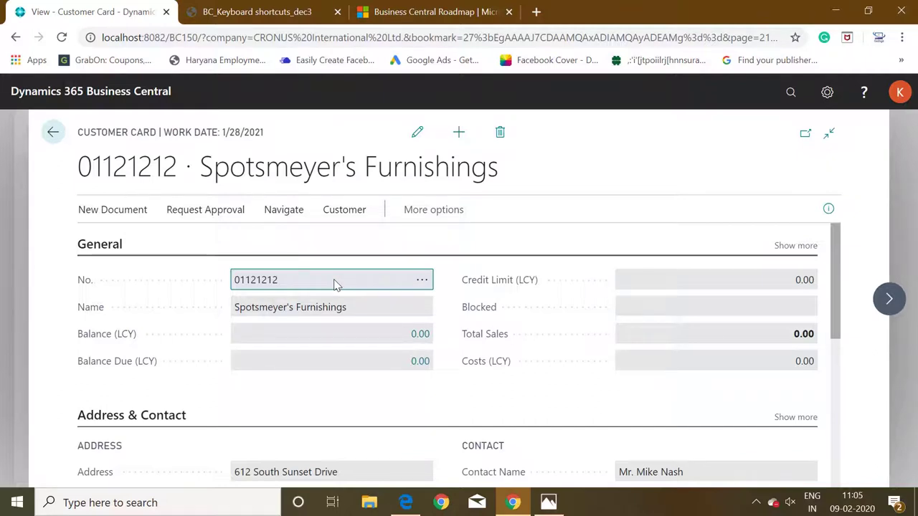
Step: Move the focus through the customer card's FastTabs down to Shipping and back up to Invoicing
key(ctrl+Page_Down)
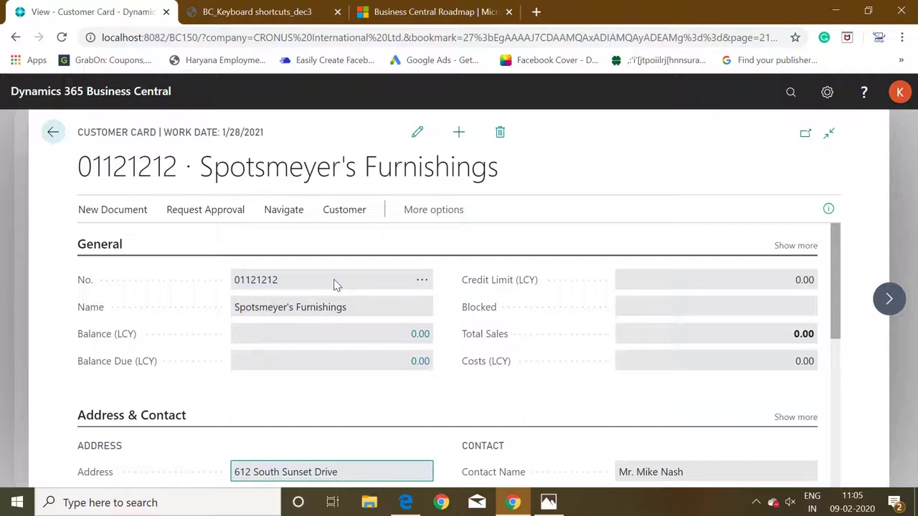
key(ctrl+Page_Down)
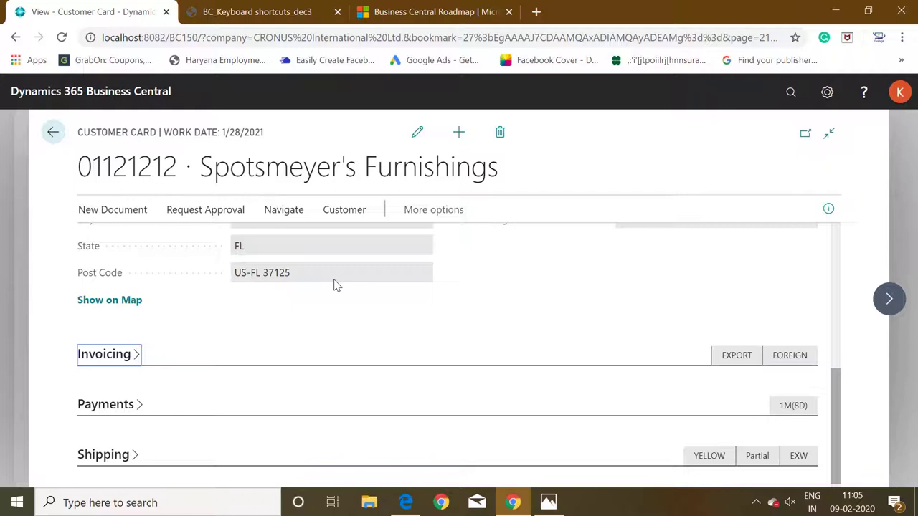
key(ctrl+Page_Down)
key(ctrl+Page_Down)
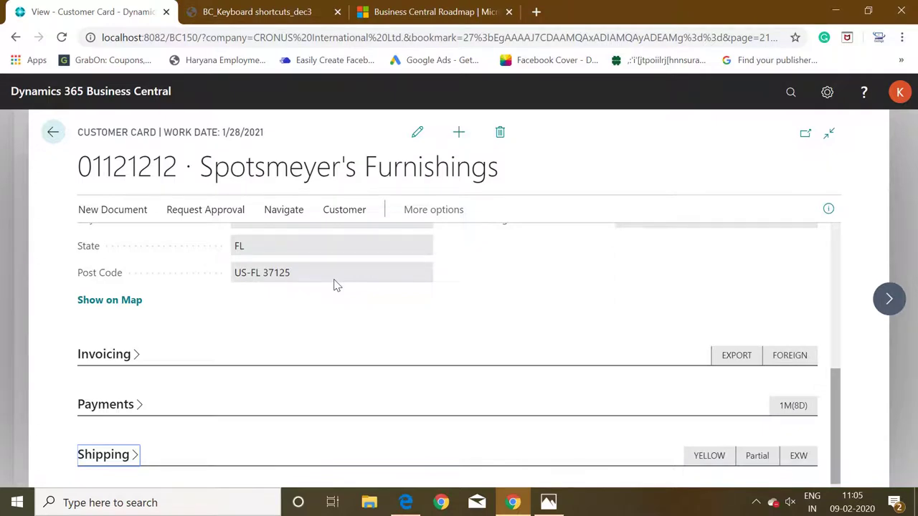
key(ctrl+Page_Up)
key(ctrl+Page_Up)
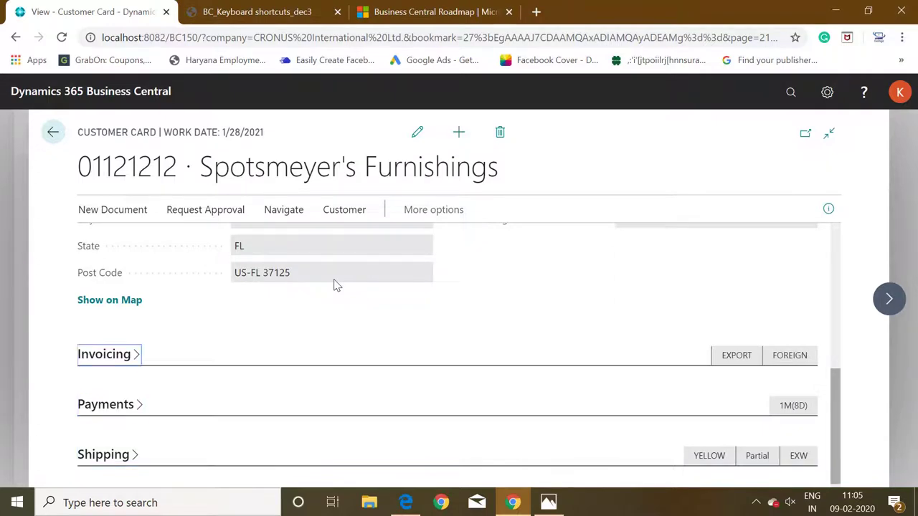
Step: Return to the top of the customer card, collapse the General FastTab and move the focus to Address & Contact
key(ctrl+Page_Up)
key(ctrl+Page_Up)
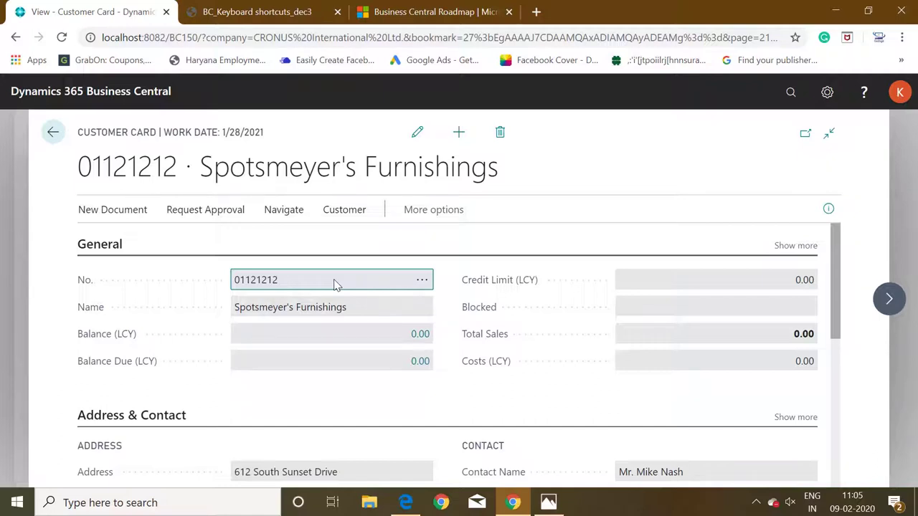
key(alt+F6)
key(ctrl+Page_Down)
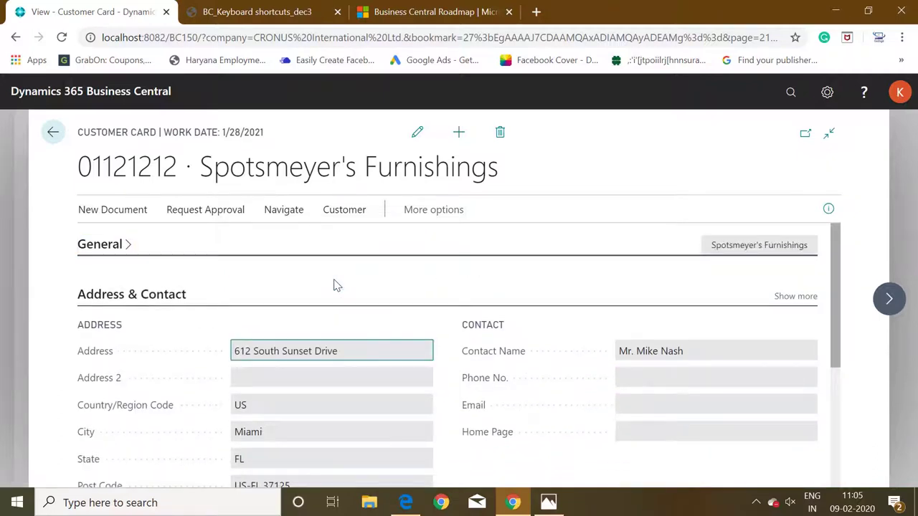
Step: Collapse and re-expand the Address & Contact FastTab, and close the customer card to return to the Customers list
key(alt+F6)
key(alt+F6)
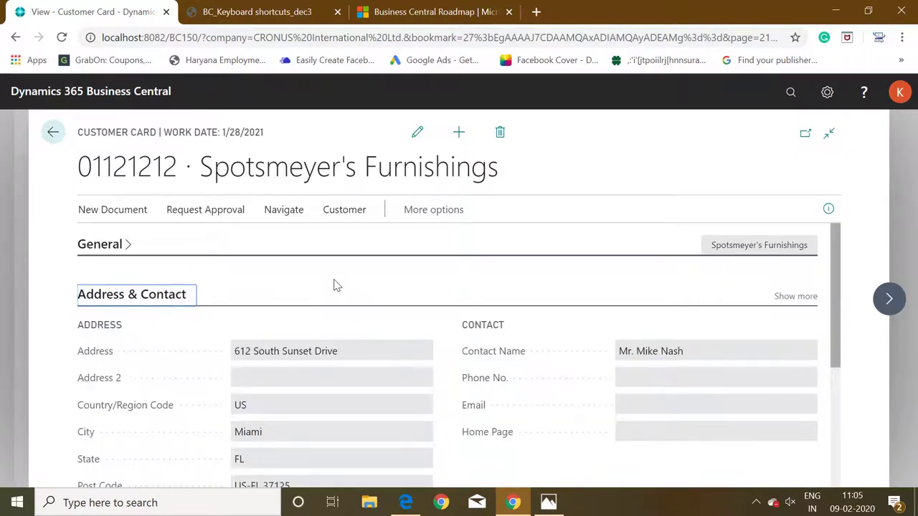
key(Escape)
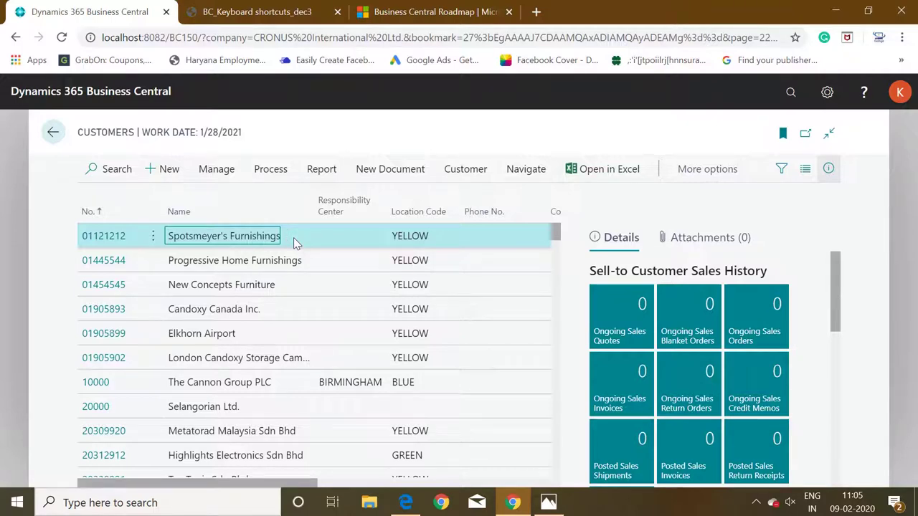
Step: Inspect the Customer List page's table fields, extensions and page filters in Page Inspection, and close the inspection
key(ctrl+alt+F1)
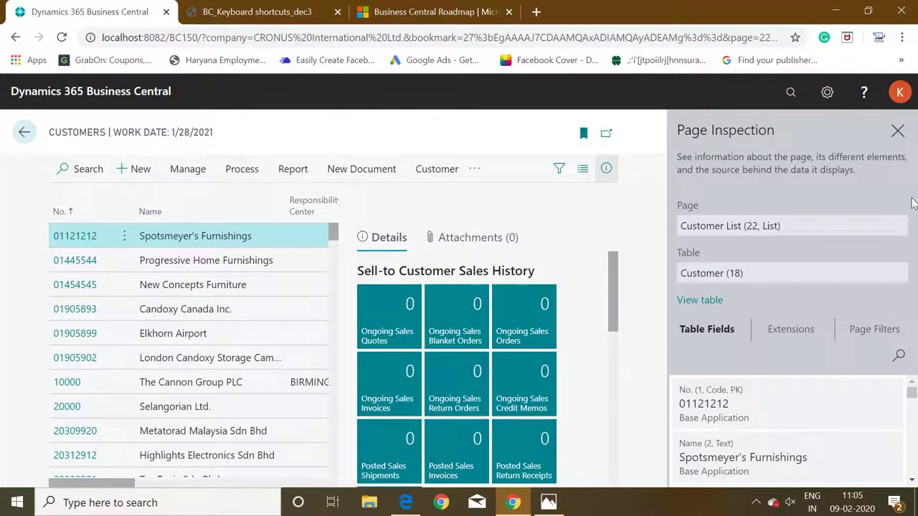
click(912, 405)
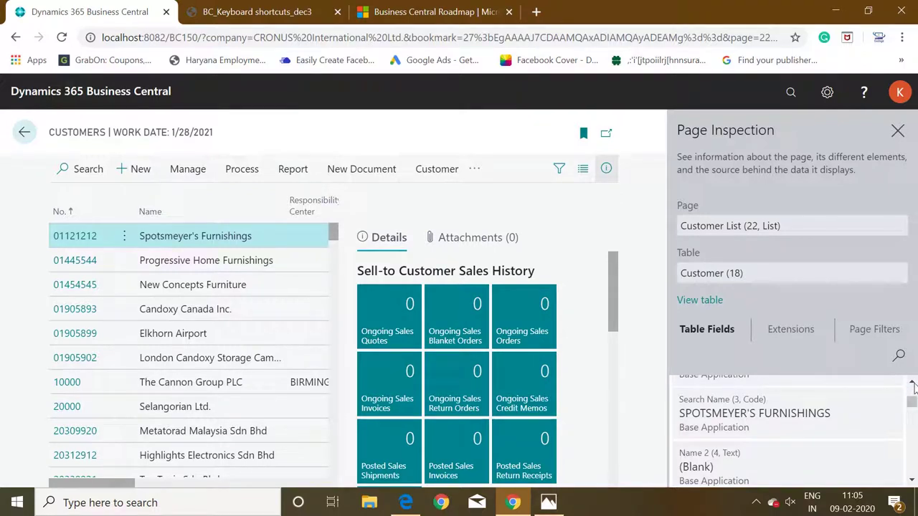
click(912, 385)
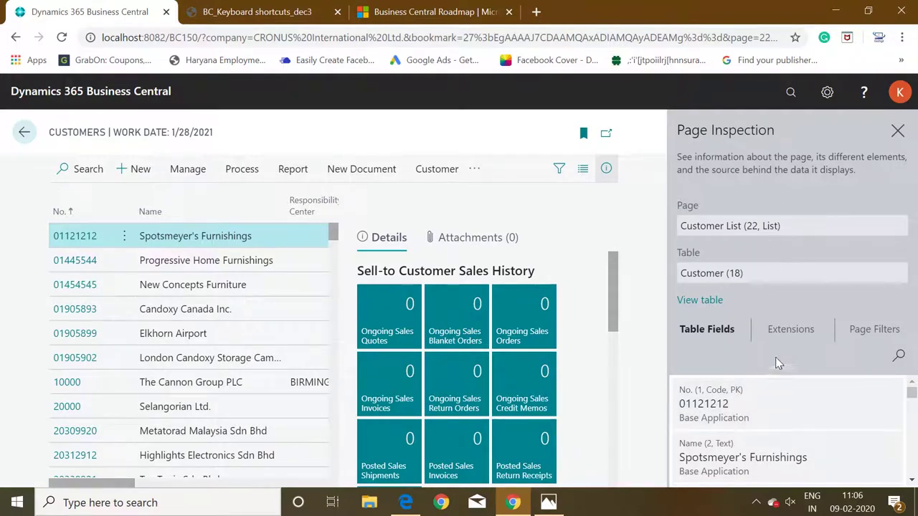
click(796, 331)
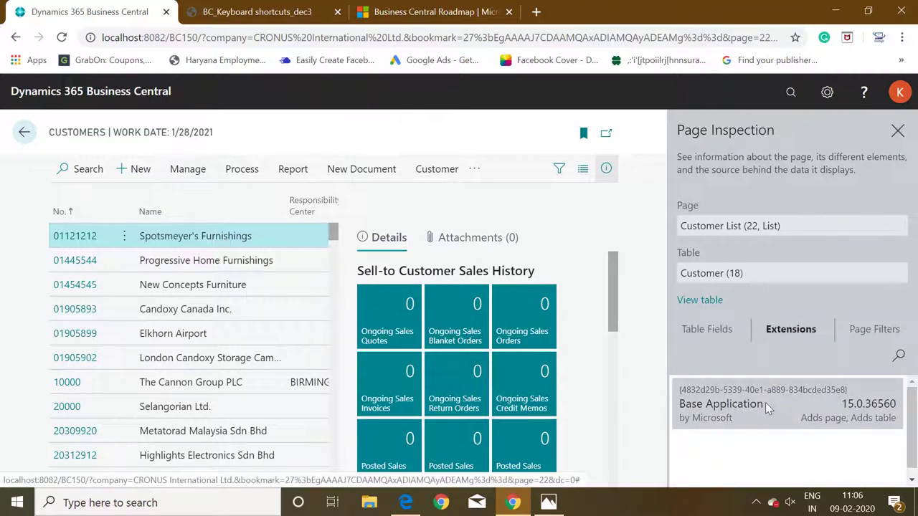
click(862, 337)
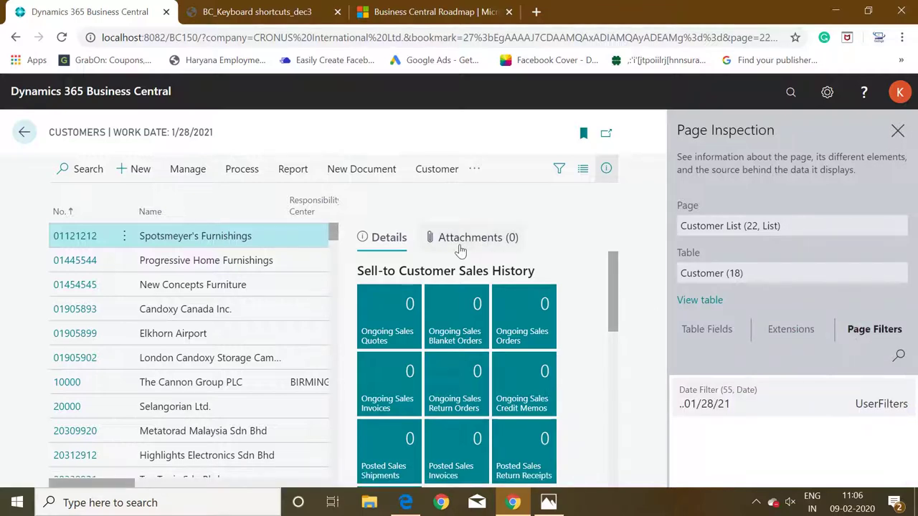
click(898, 130)
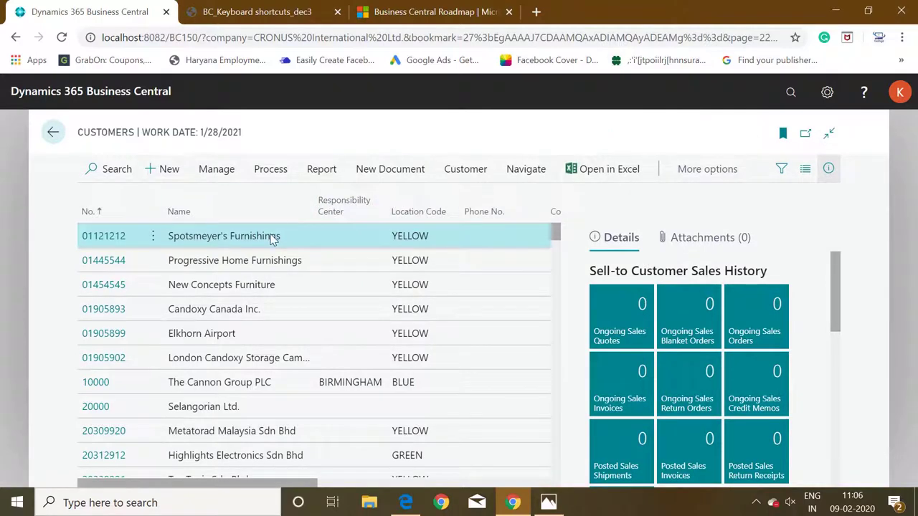
Step: Filter the Customers list to the Name value Spotsmeyer's Furnishings and check the filter shortcuts in the keyboard shortcuts sheet
click(273, 238)
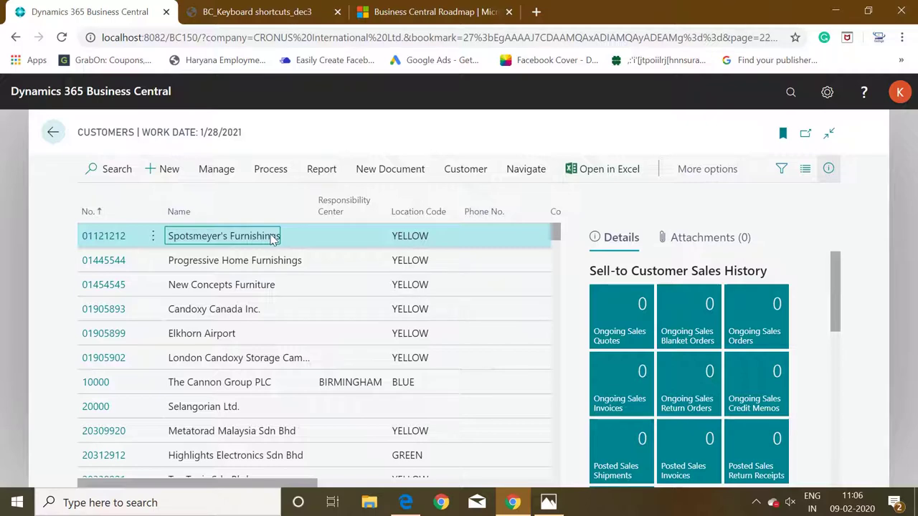
key(alt+F3)
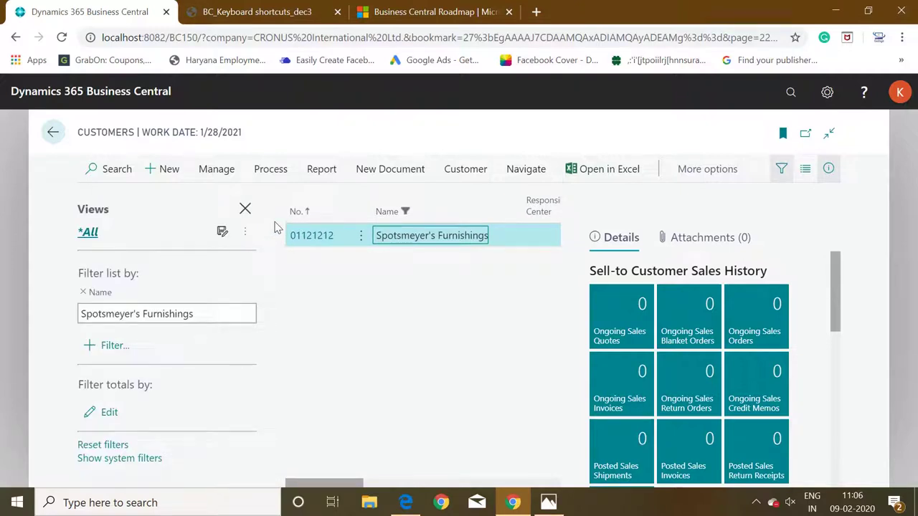
click(222, 318)
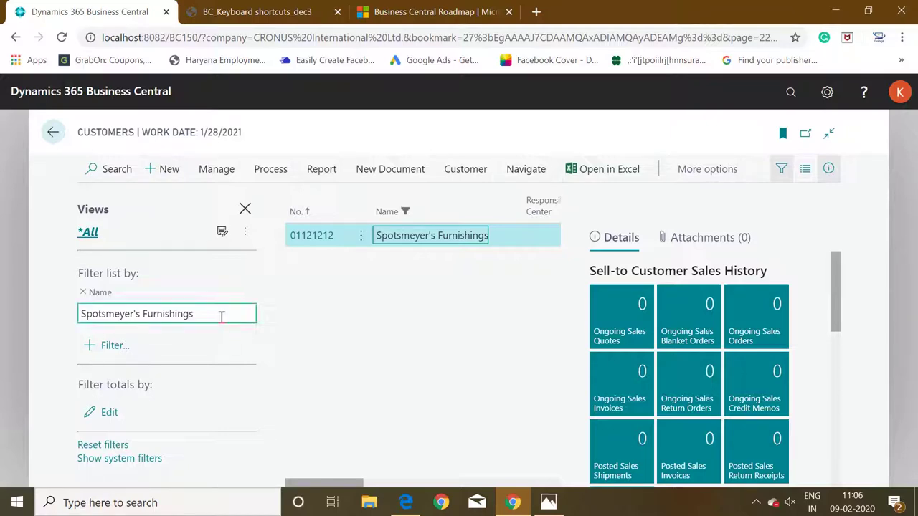
click(255, 13)
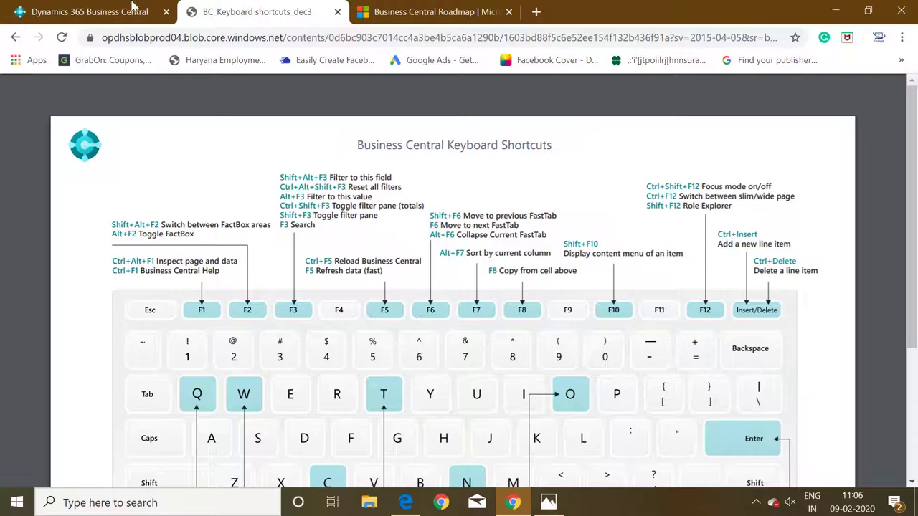
click(111, 13)
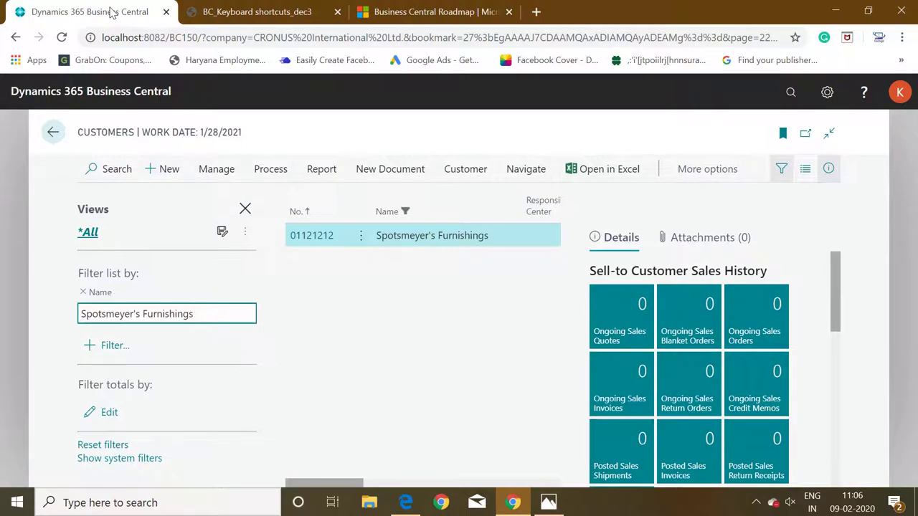
Step: Hide the filter pane of the Customers list and return to the CRONUS International Ltd. home page
click(243, 208)
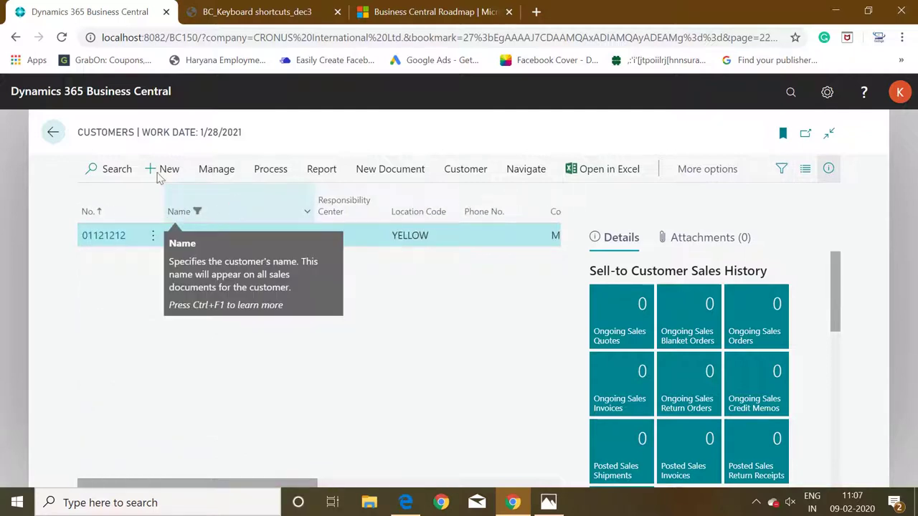
click(52, 132)
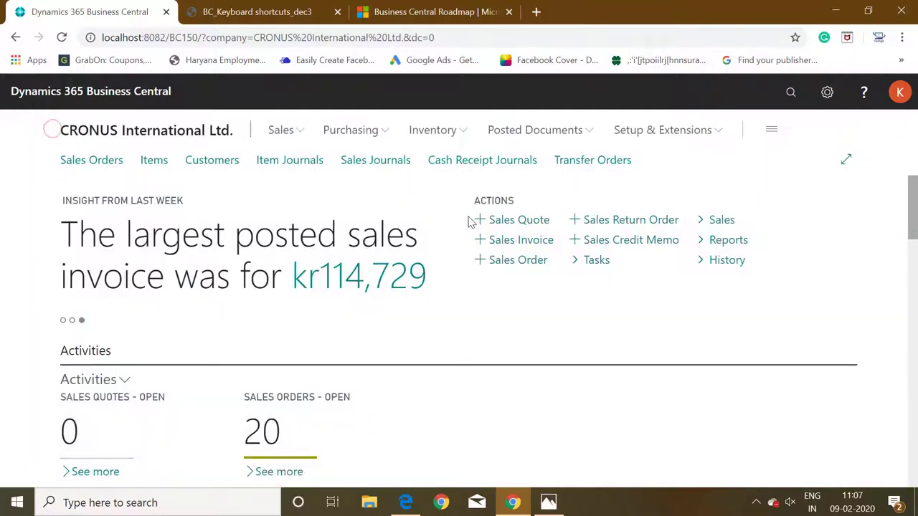